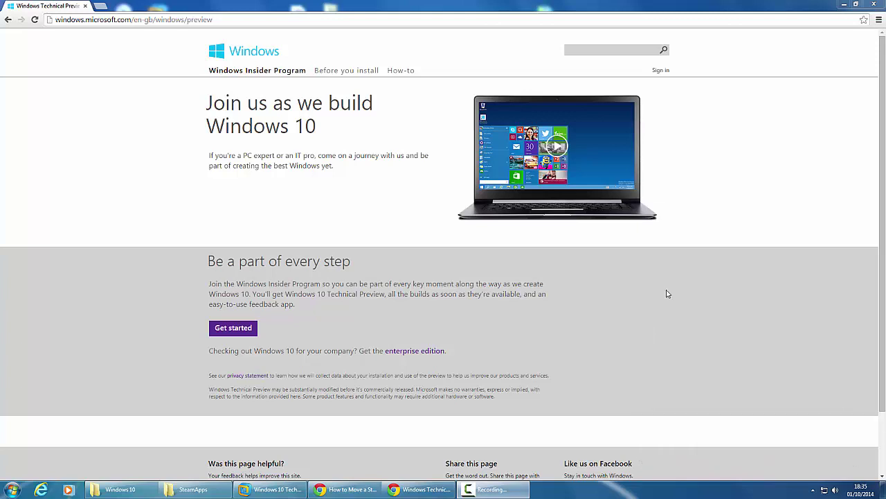
Get started with joining the Windows Insider Program from the Windows 10 preview page
click(224, 330)
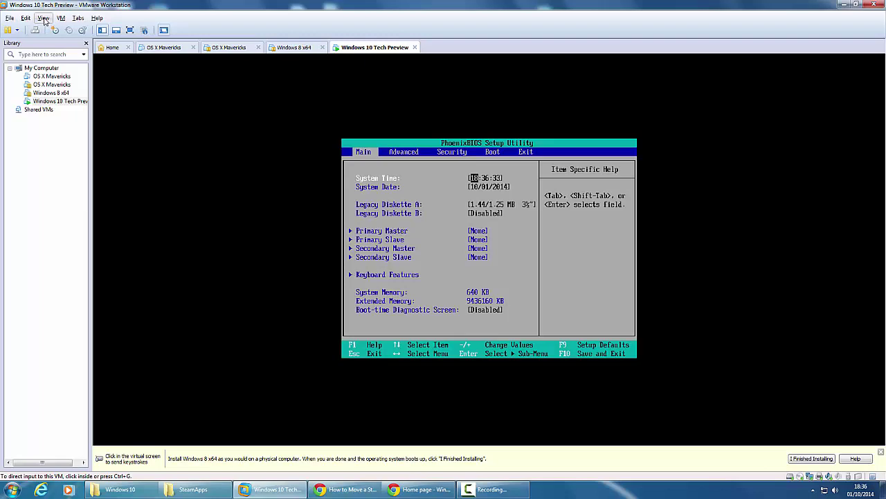
In VMware Workstation, show the virtual machine full screen and move CD-ROM Drive to first place in the BIOS boot order
key(ctrl+alt+Return)
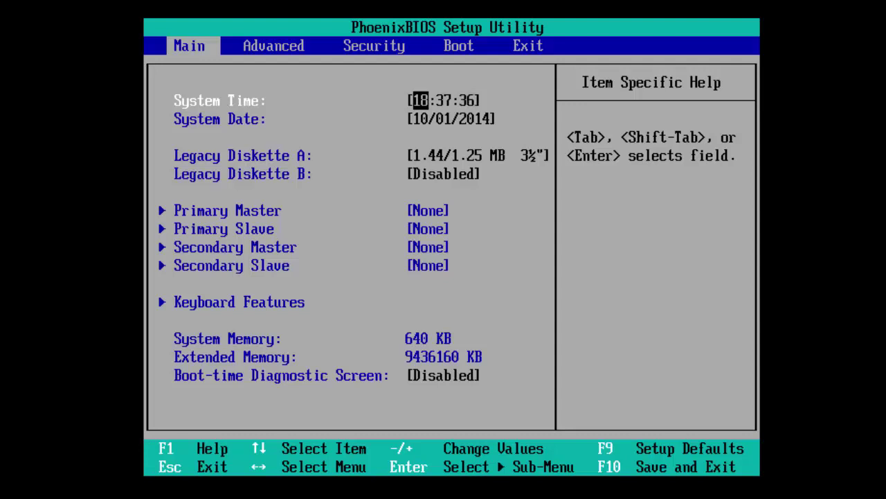
key(Right)
key(Right)
key(Right)
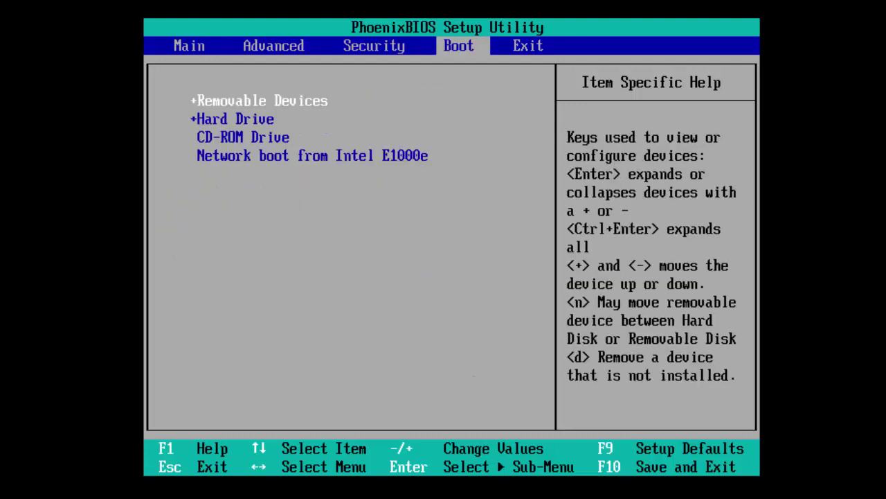
key(Down)
key(Down)
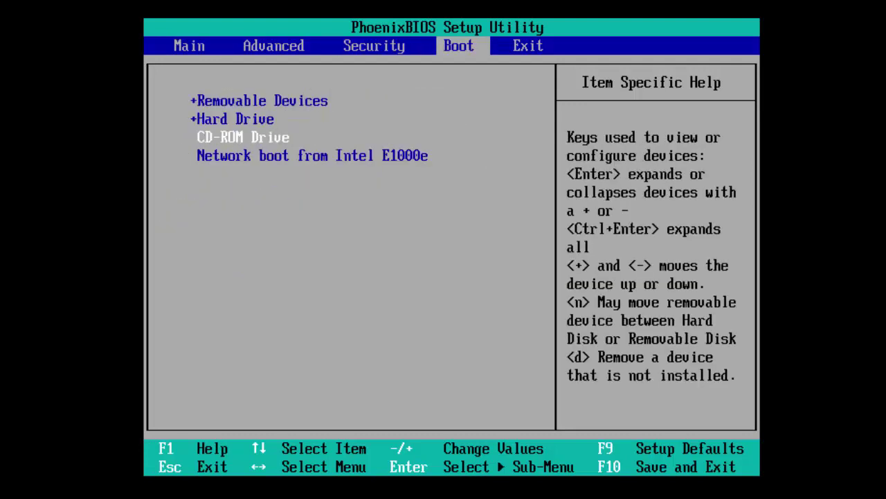
key(minus)
key(plus)
key(plus)
key(plus)
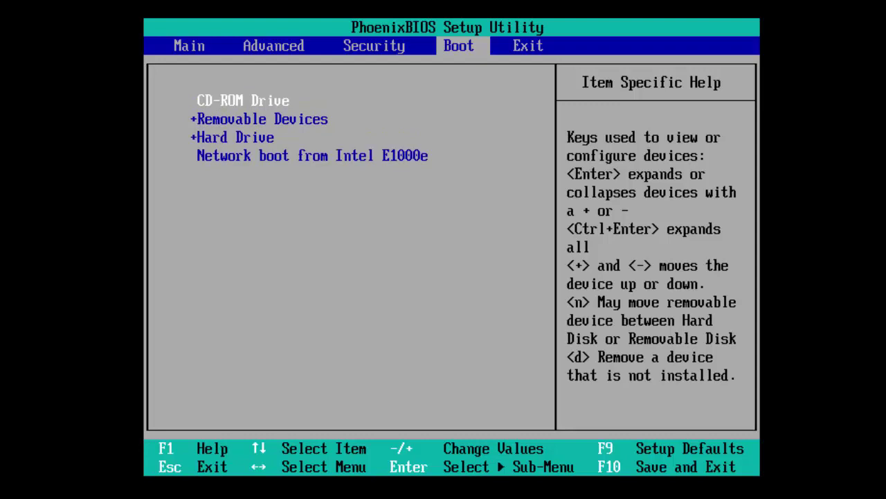
key(Right)
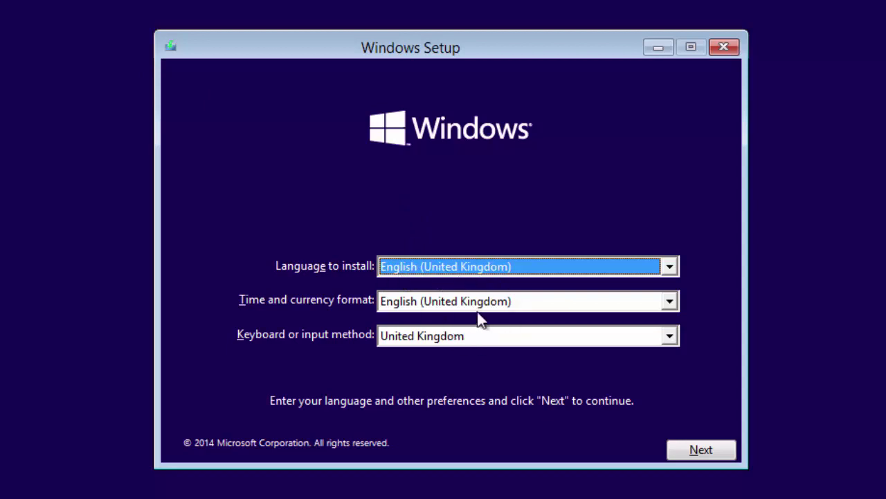
Accept the United Kingdom language, time and keyboard settings and start the Windows installation
click(676, 450)
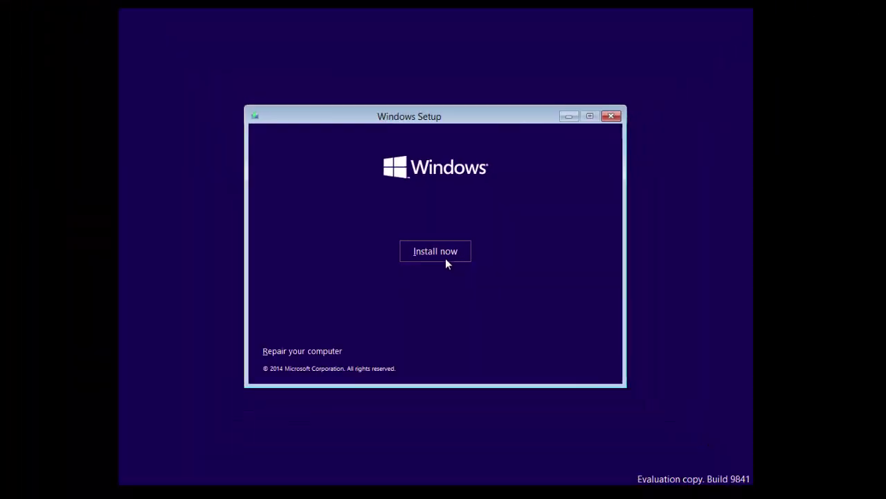
click(463, 267)
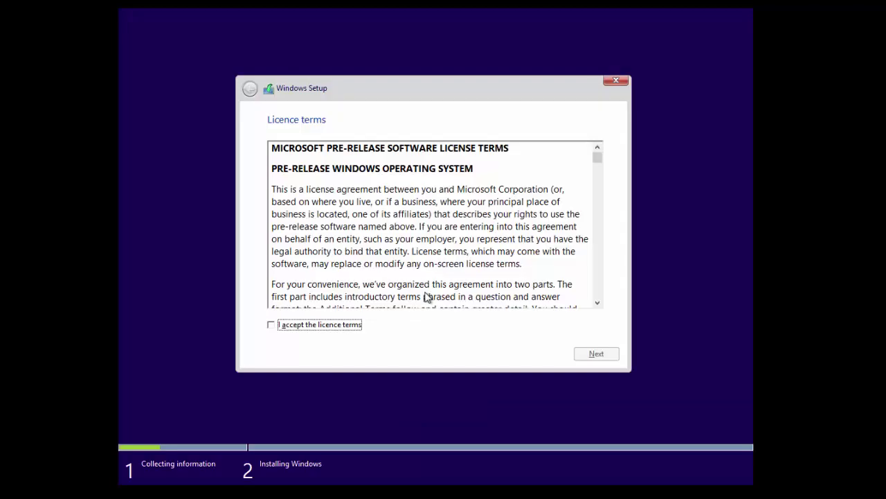
Accept the pre-release software licence terms and continue the setup
drag(276, 168, 471, 170)
click(465, 169)
click(271, 325)
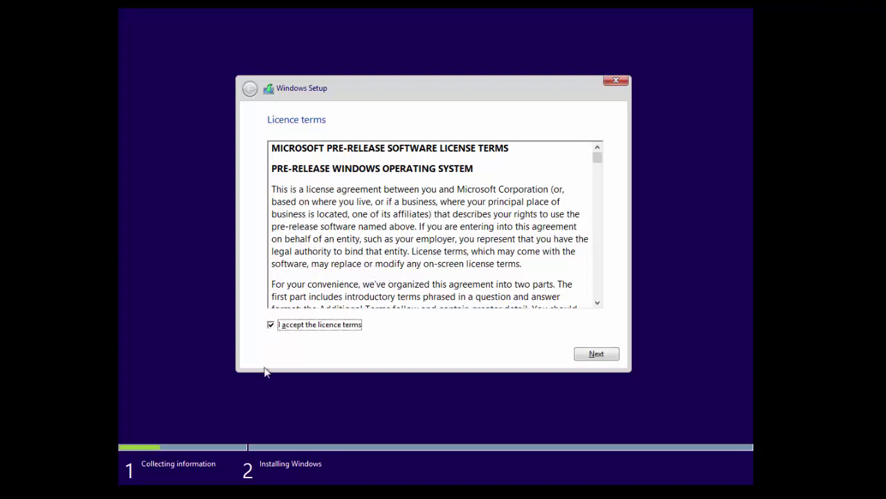
click(589, 355)
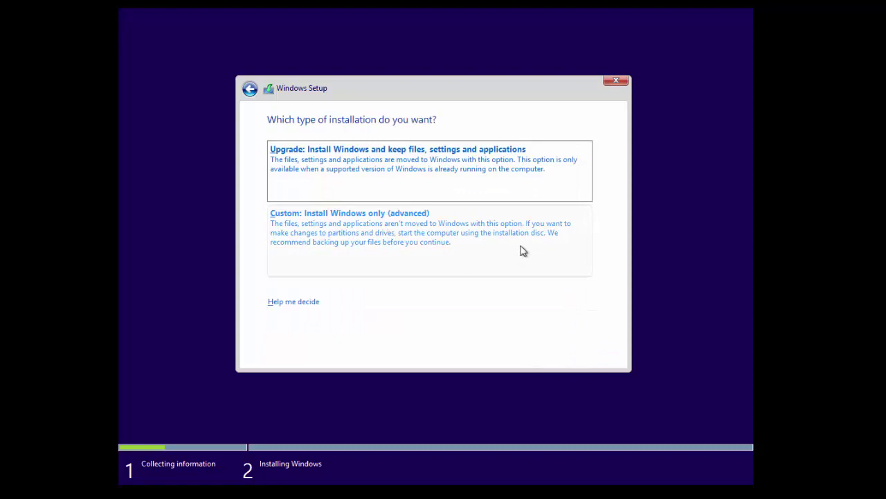
Choose the custom Windows-only installation and install onto the unallocated space of Drive 0
click(399, 251)
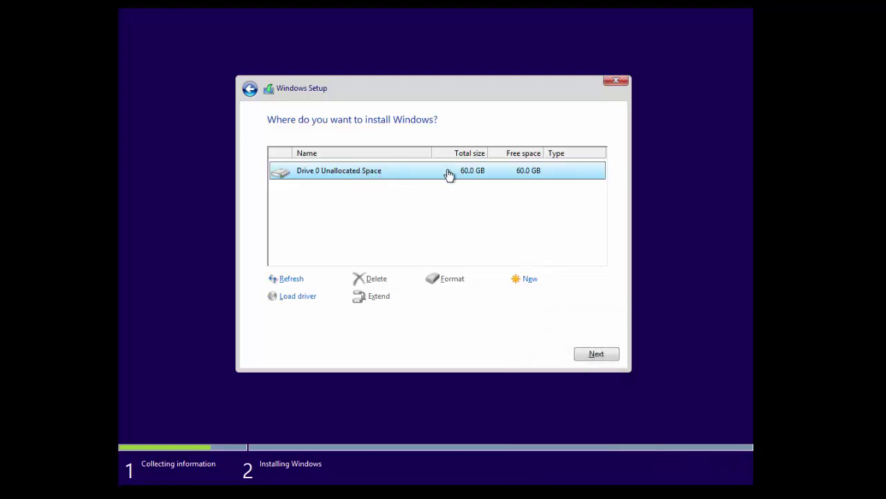
click(593, 354)
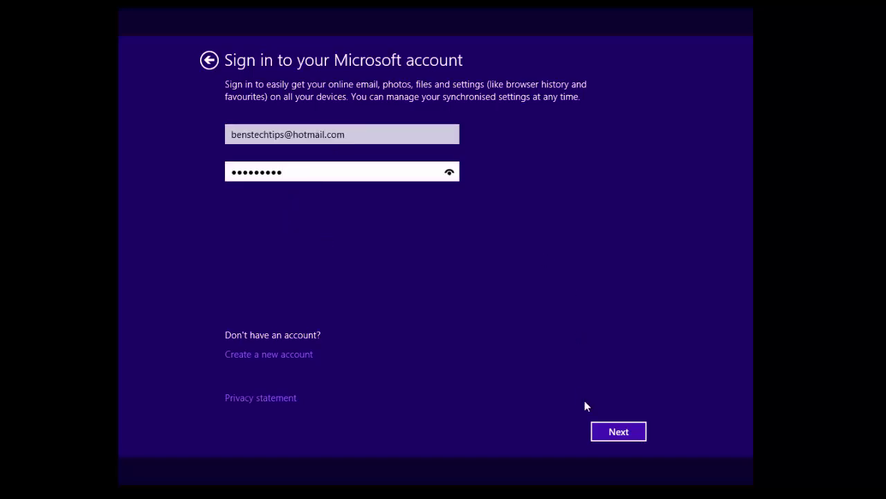
Submit the Microsoft account sign-in and continue past the account protection notice
click(600, 432)
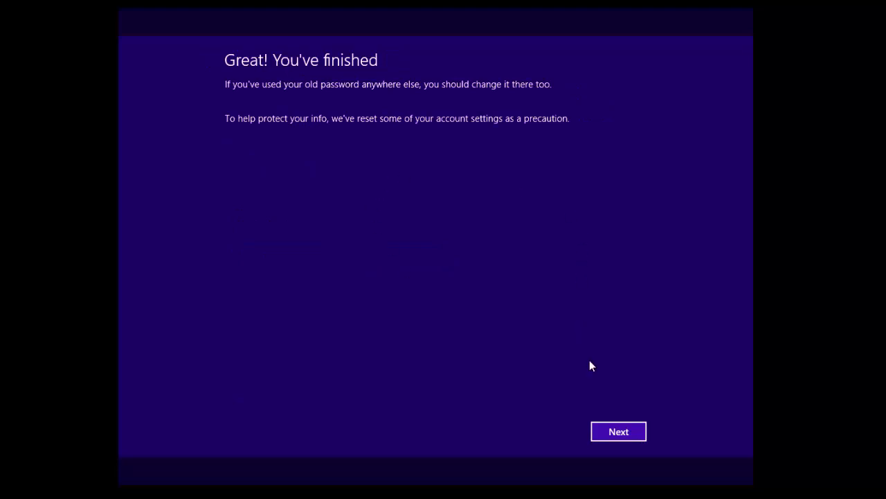
click(618, 431)
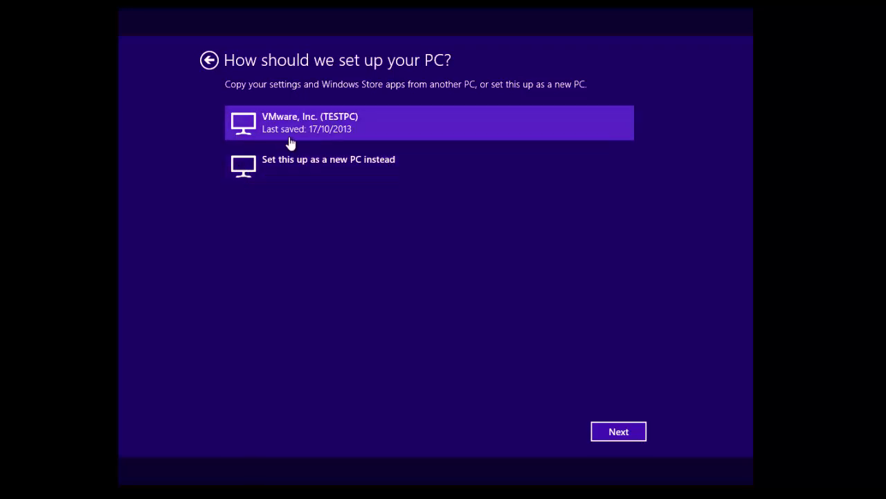
Set this up as a new PC and continue with the default OneDrive cloud storage settings
click(242, 169)
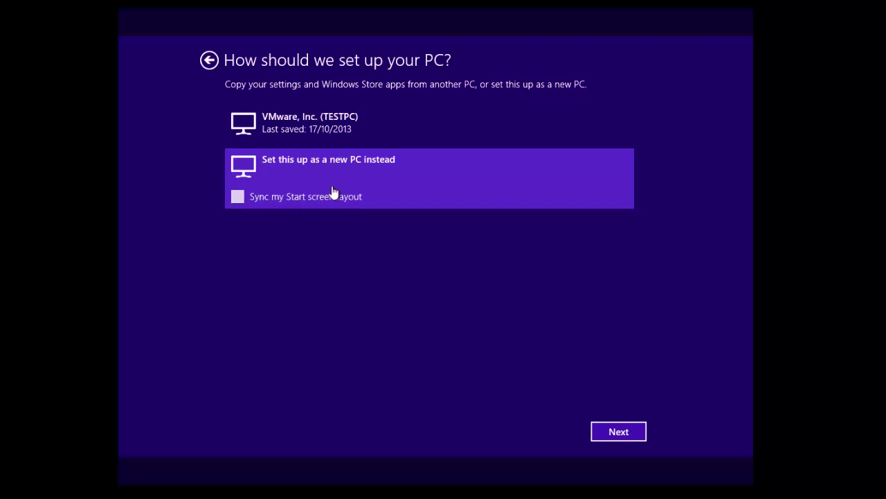
key(Return)
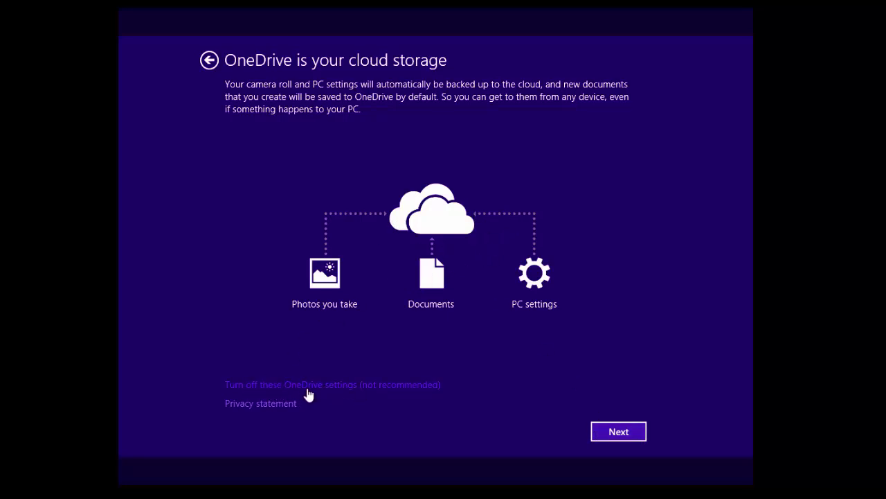
click(635, 437)
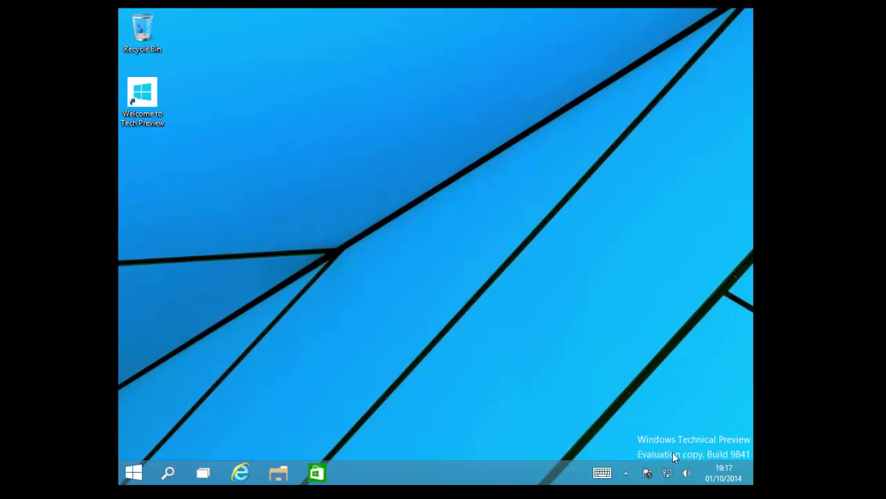
Examine the Start menu's live tiles and its full list of apps, then close the menu
click(133, 473)
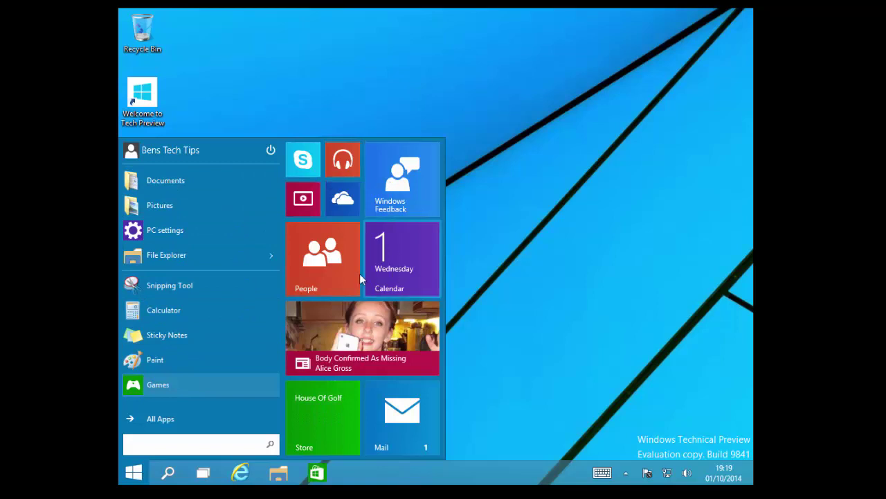
click(373, 369)
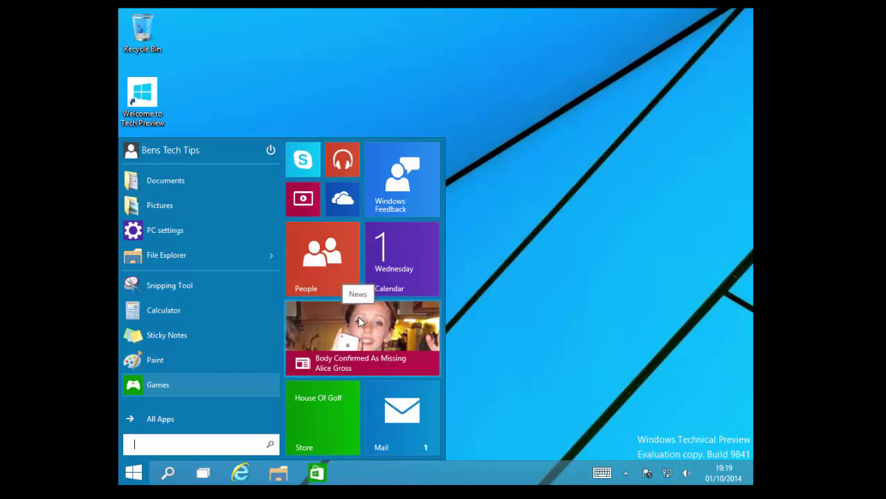
click(184, 419)
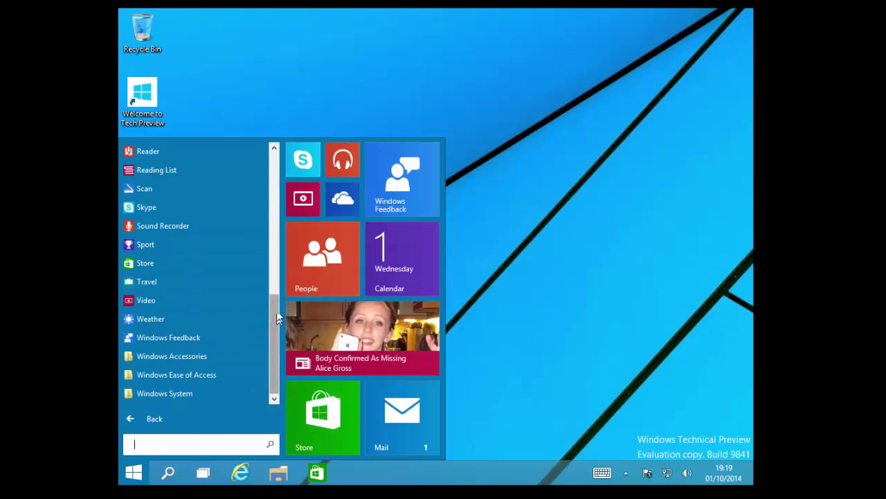
drag(277, 287, 270, 165)
key(Escape)
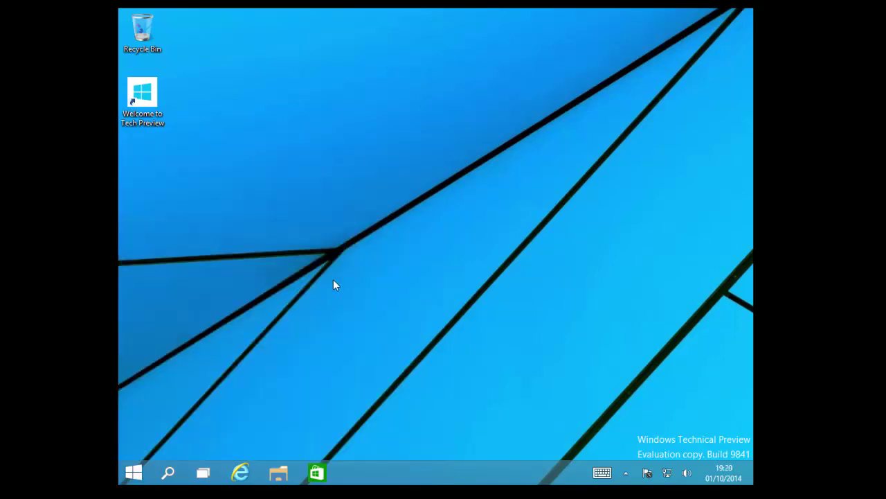
Open the Welcome to Tech Preview page from its desktop shortcut
double_click(144, 100)
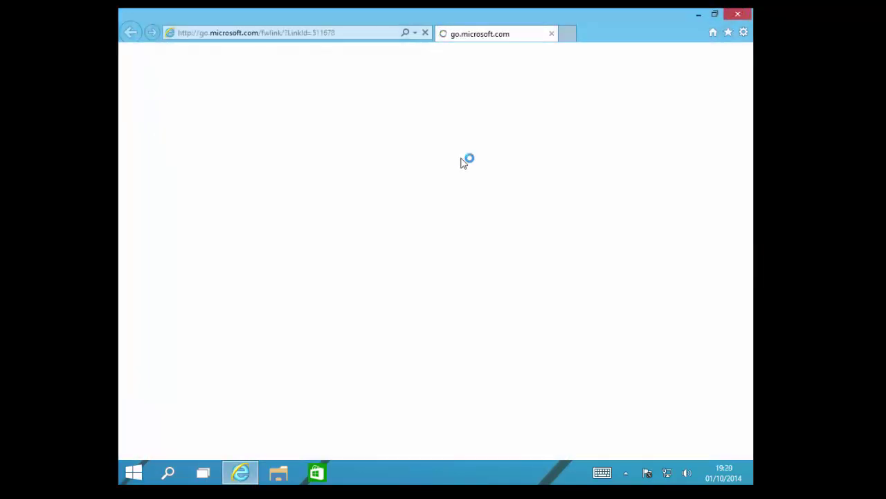